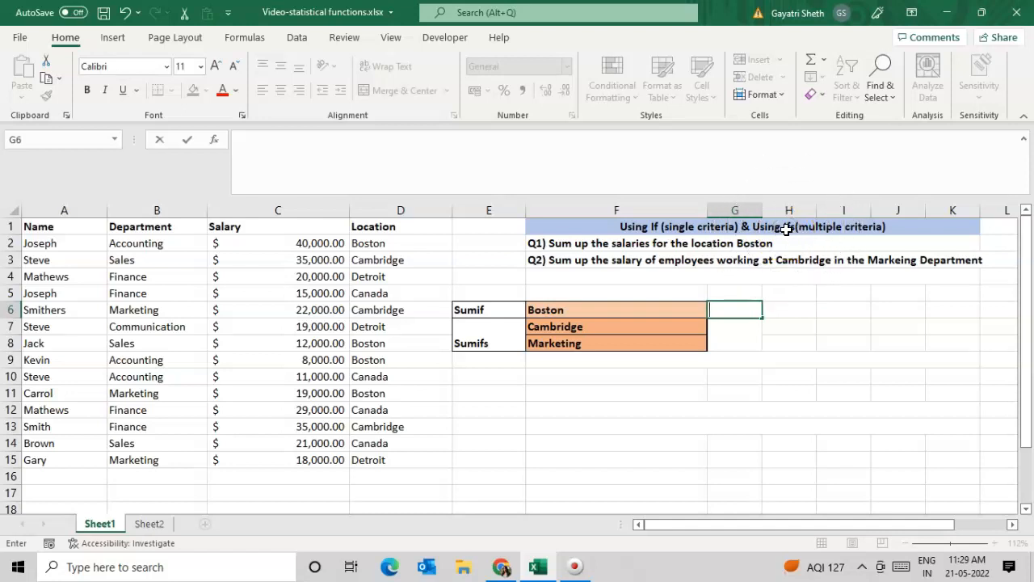
Examine the employee table in A1:D15 and read question Q1 about summing the Boston salaries.
drag(55, 225, 393, 464)
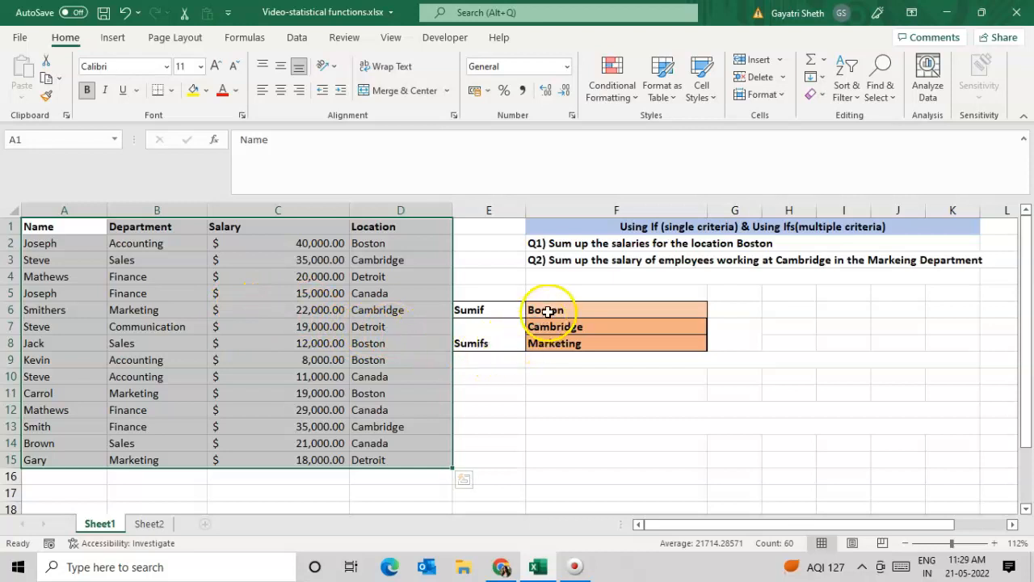
click(555, 247)
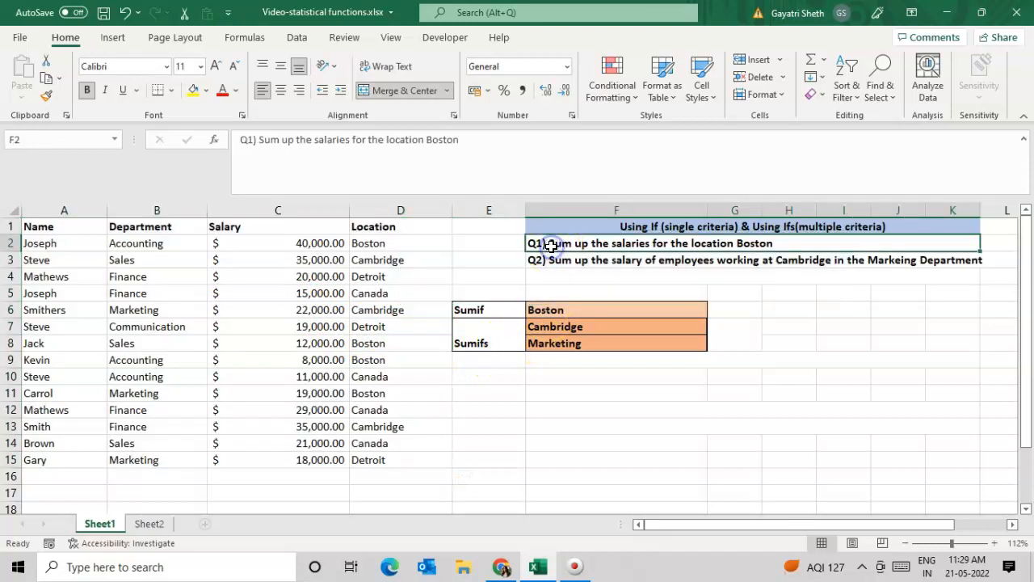
key(ctrl)
key(ctrl)
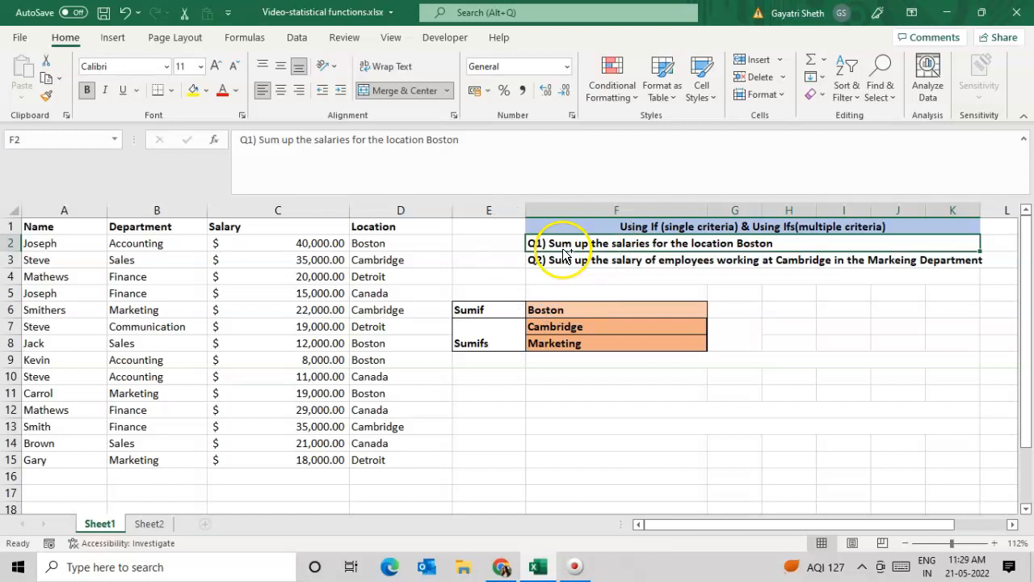
key(ctrl)
key(ctrl)
key(ctrl)
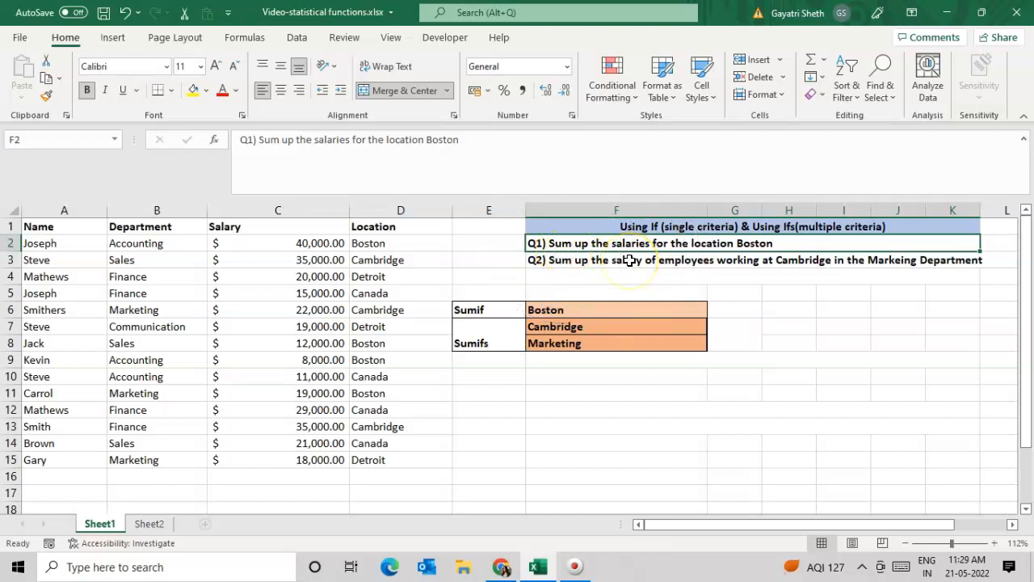
key(ctrl)
key(ctrl)
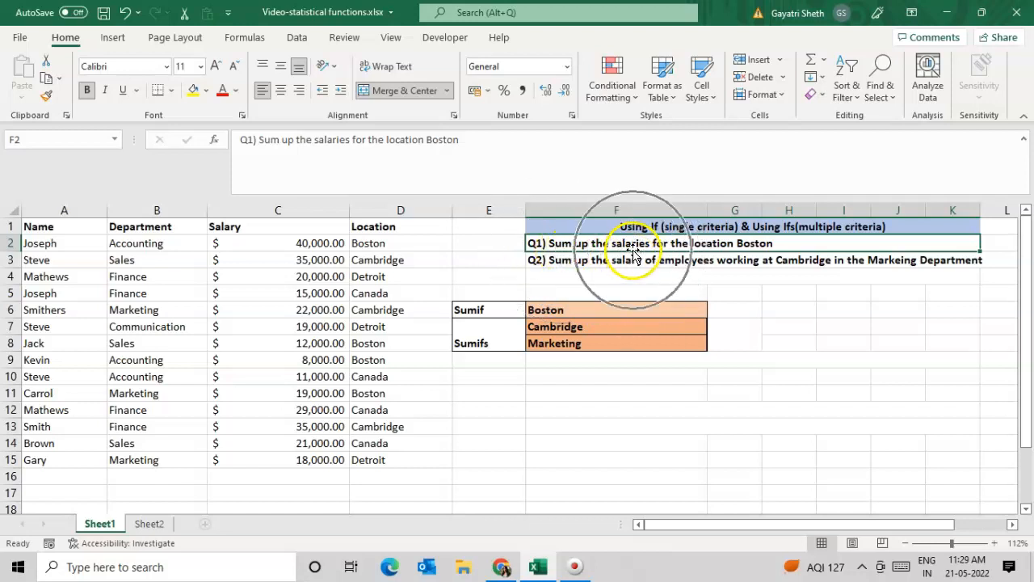
Begin a SUMIF formula in G6 with the Location cells D2:D15 as the range to check.
click(719, 311)
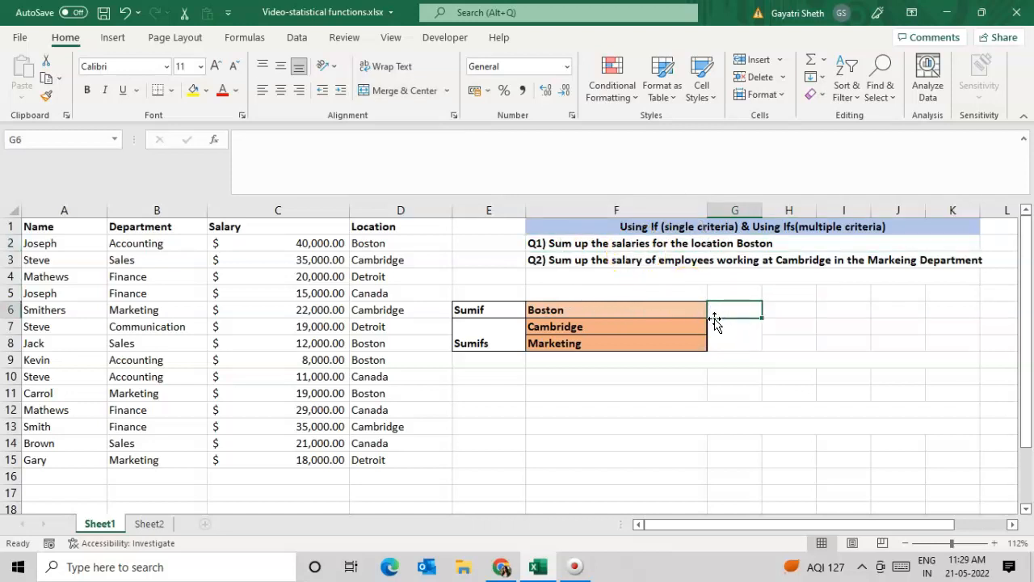
text(=sumif)
key(Tab)
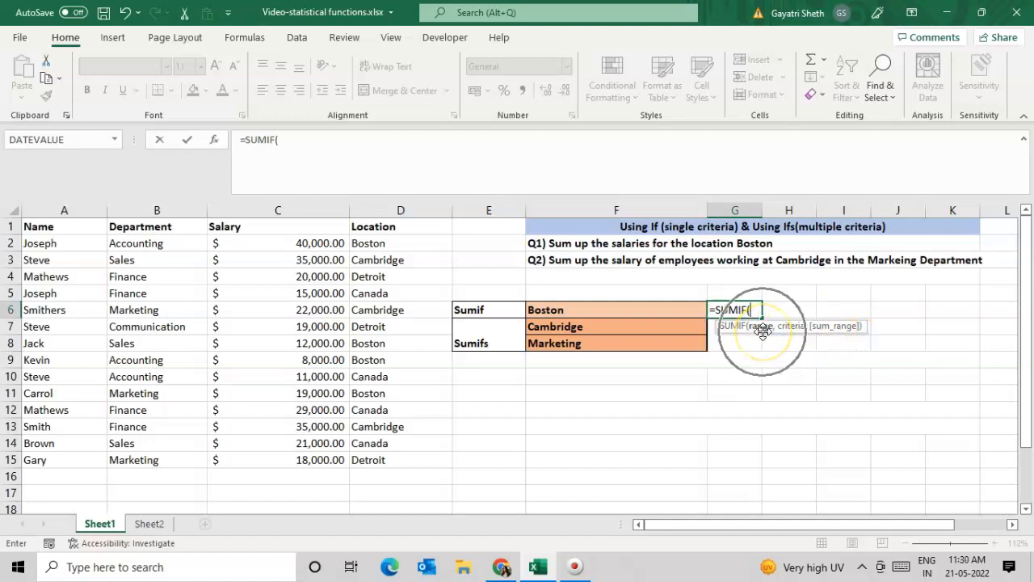
key(ctrl)
key(ctrl)
key(ctrl)
key(ctrl)
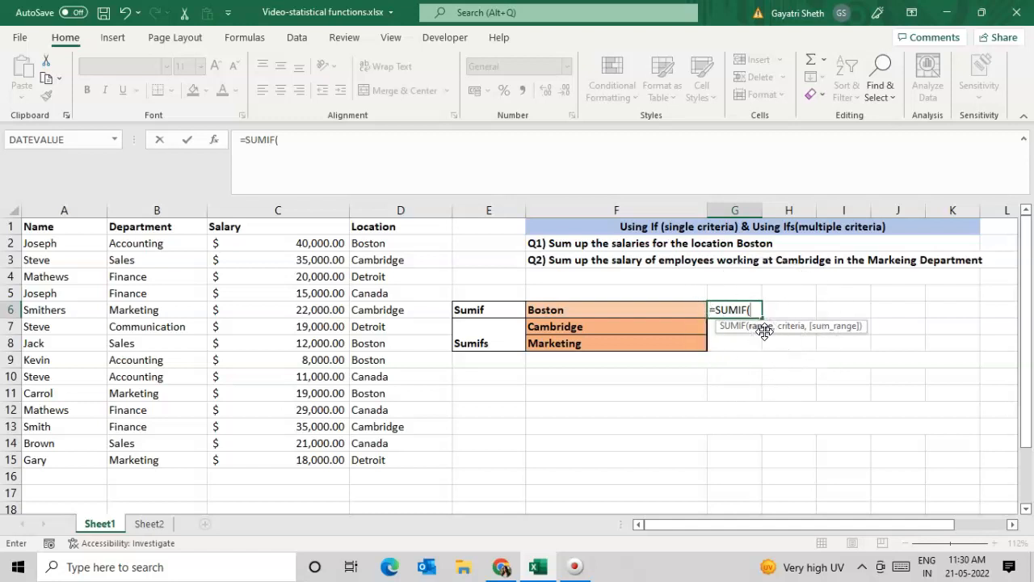
key(ctrl)
key(ctrl)
key(ctrl)
key(ctrl)
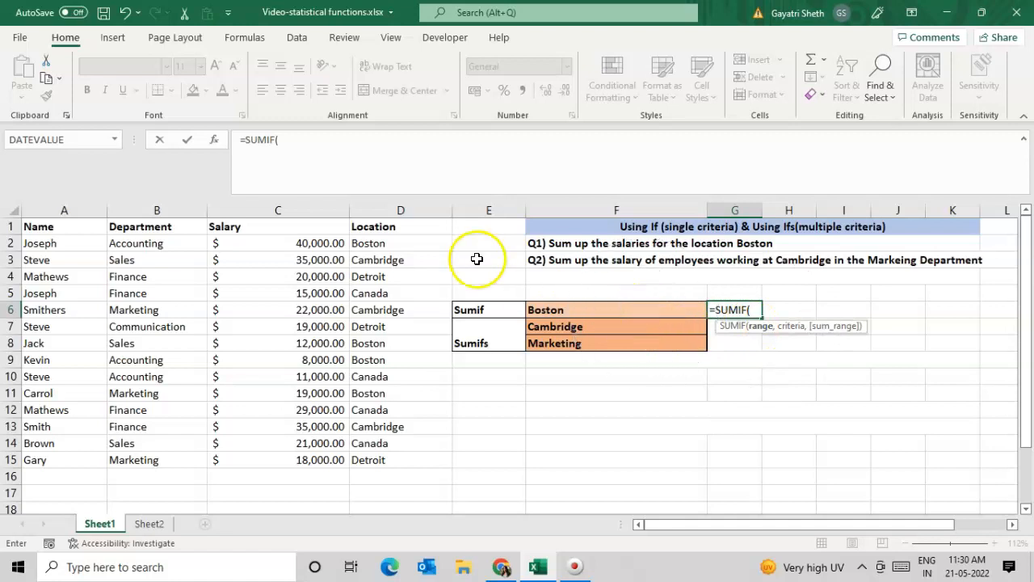
drag(393, 242, 391, 460)
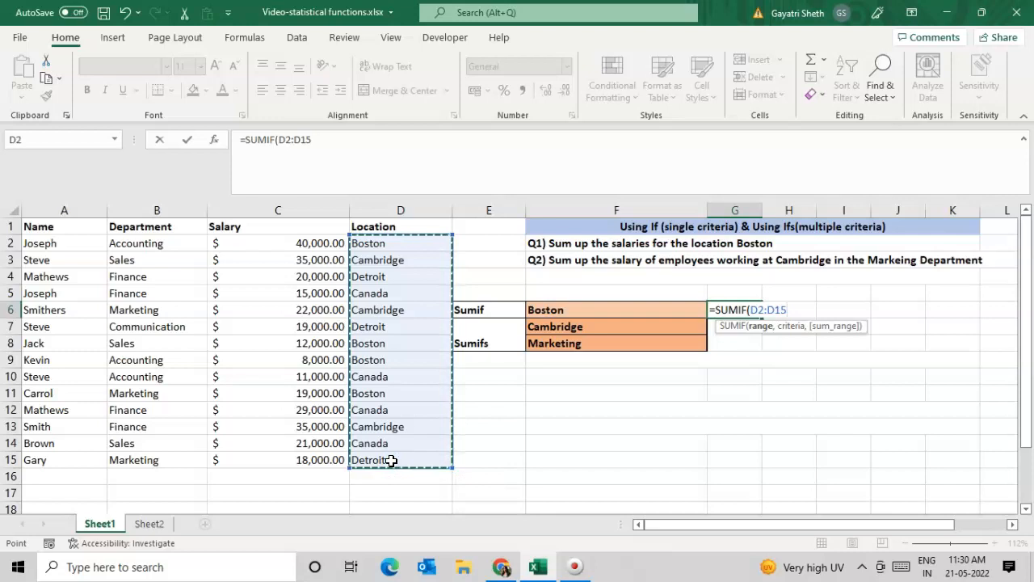
text(,)
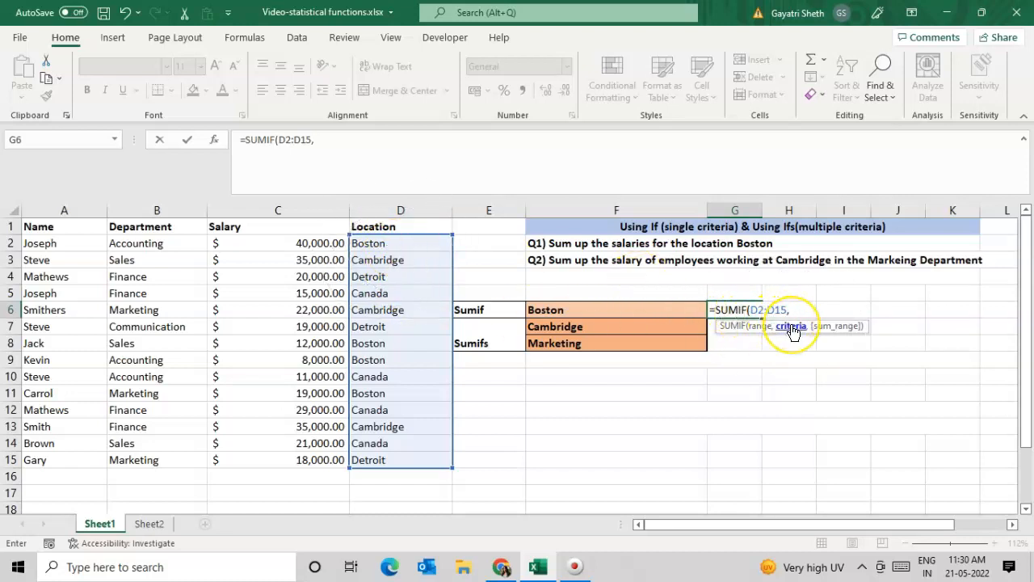
Complete the SUMIF formula in G6 with F6 as the criterion and the Salary cells C2:C15 as the sum range.
click(583, 309)
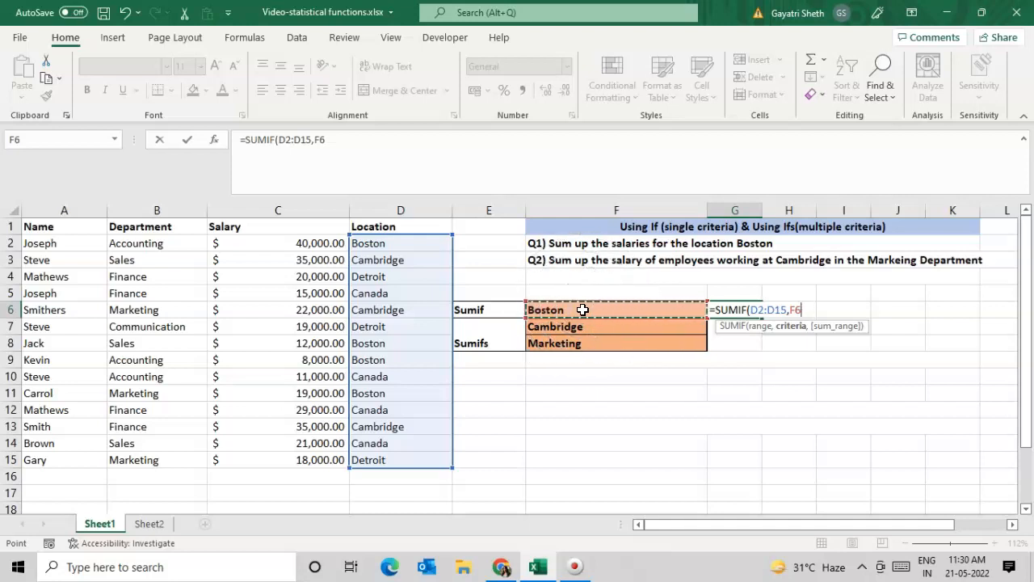
text(,)
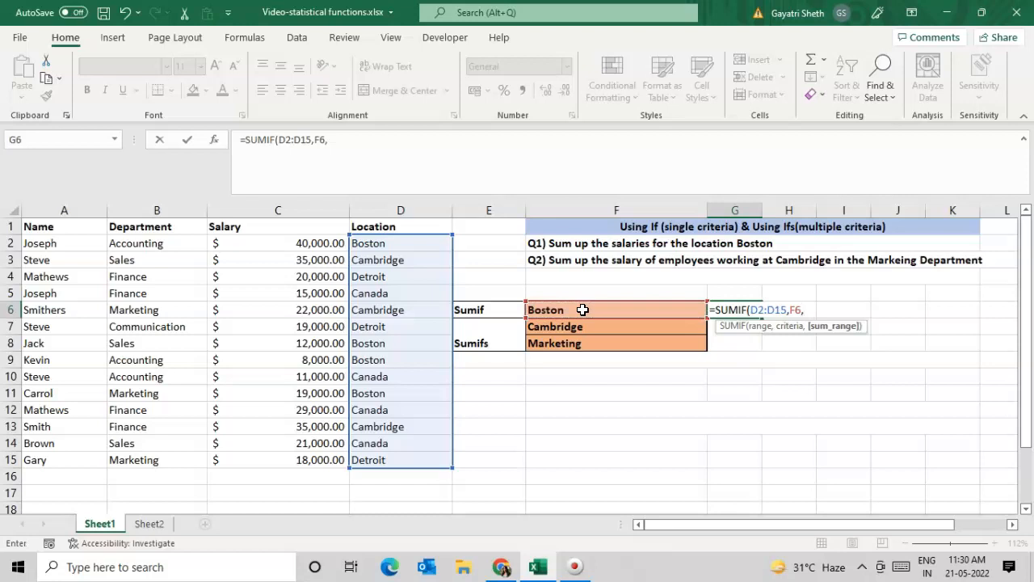
click(837, 332)
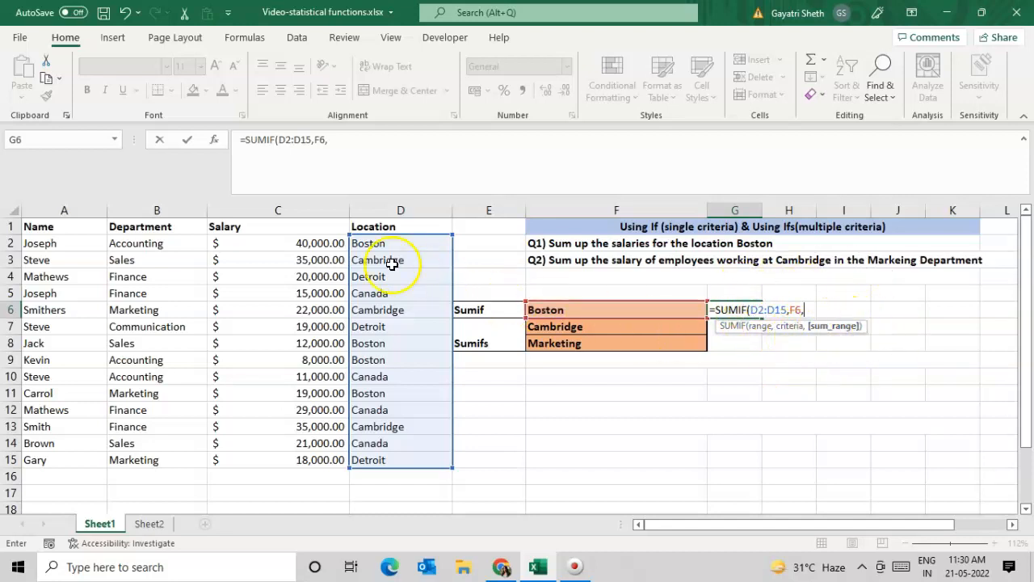
drag(304, 244, 321, 458)
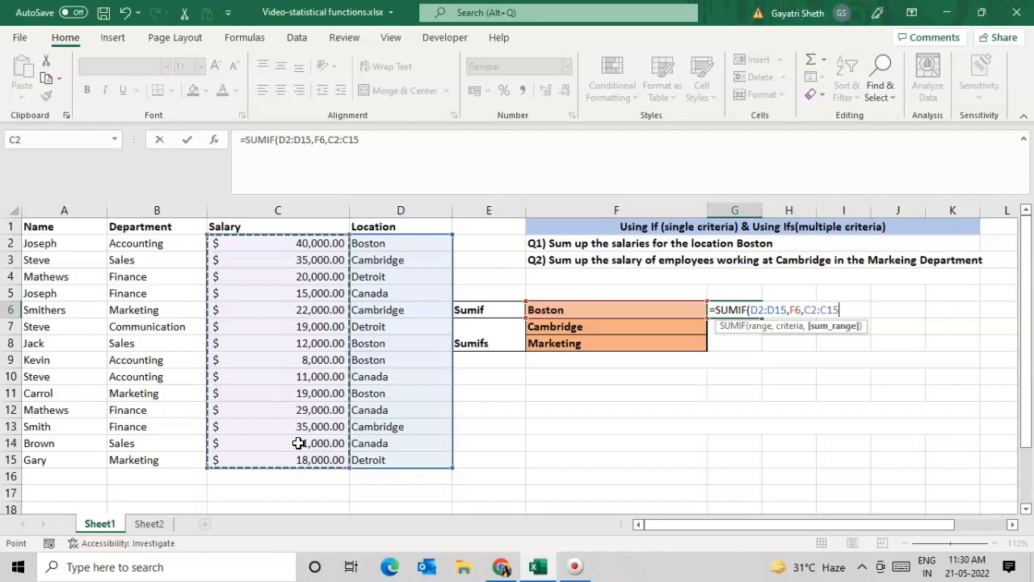
text())
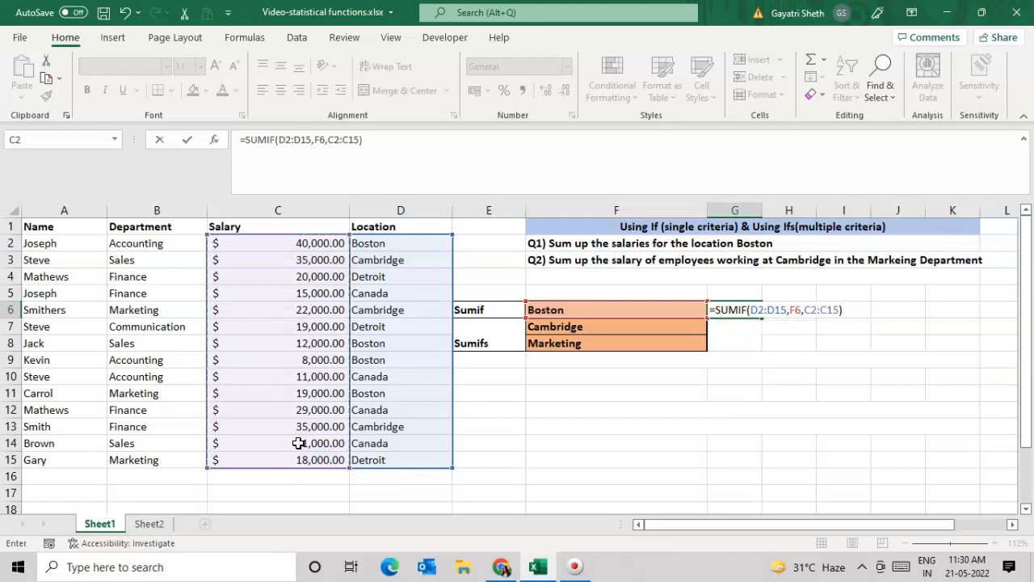
key(Return)
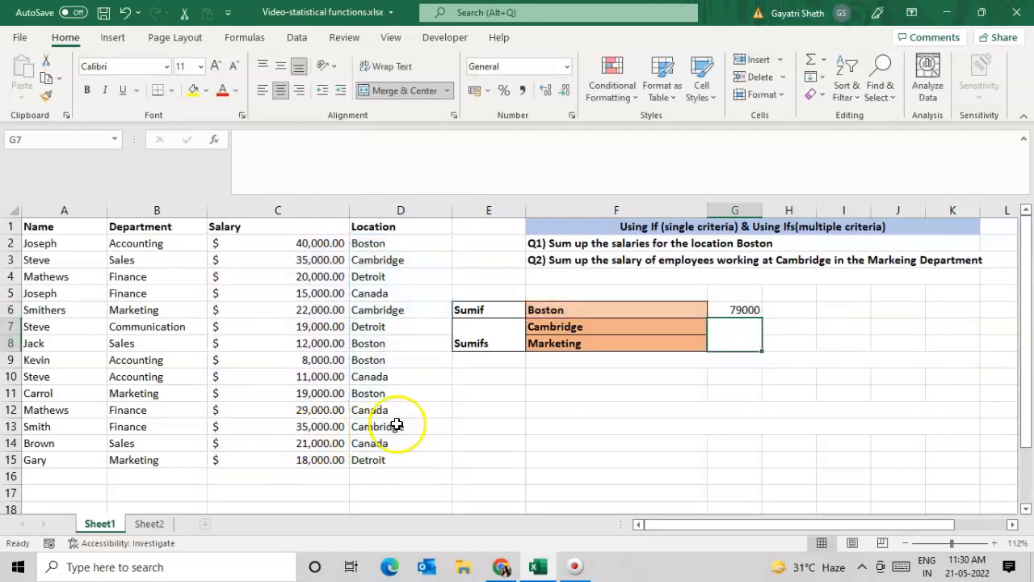
Review the Boston formula in G6, then read the criteria heading and question Q2 about Cambridge marketing salaries.
click(741, 310)
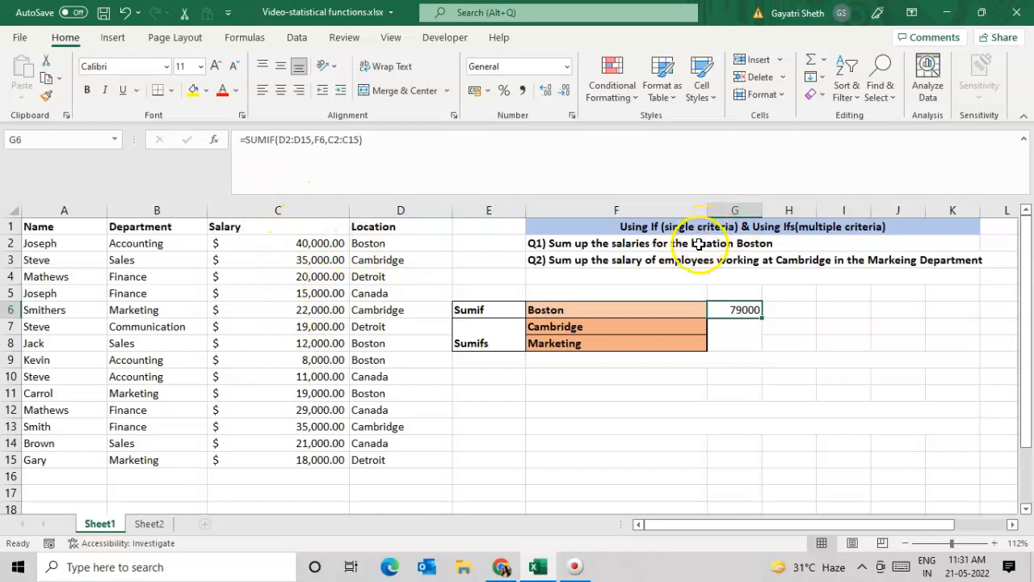
click(779, 225)
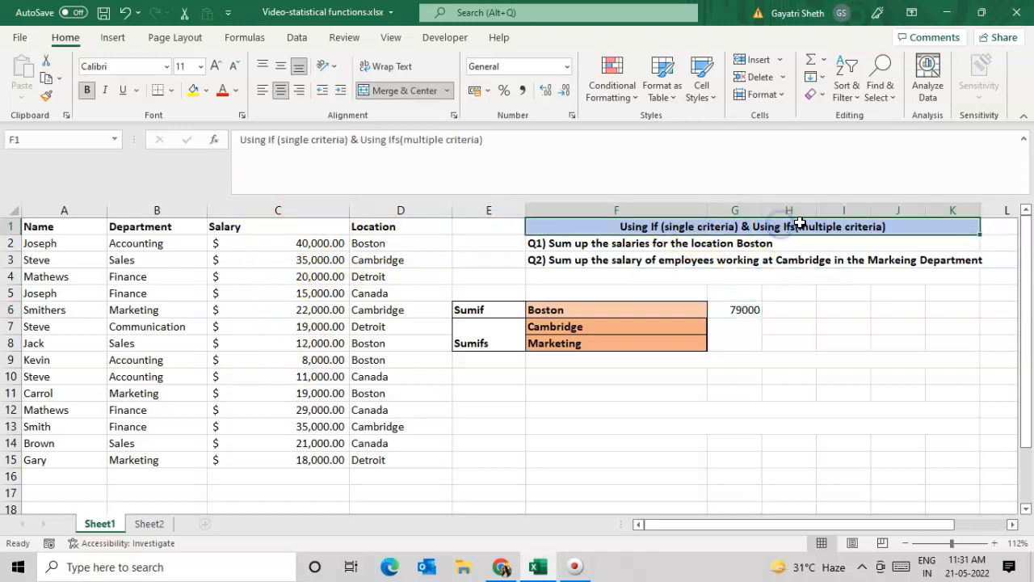
click(810, 223)
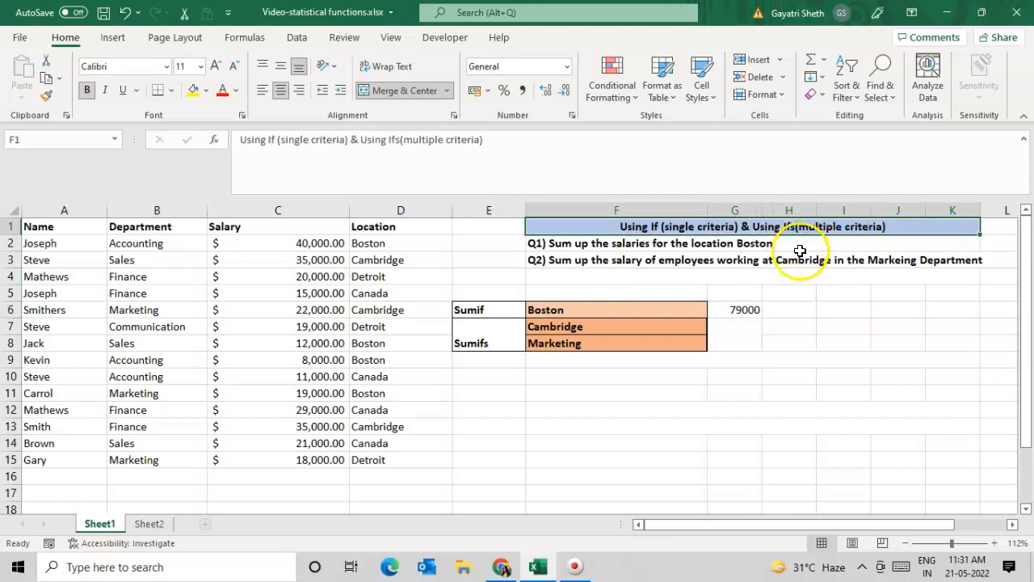
click(805, 262)
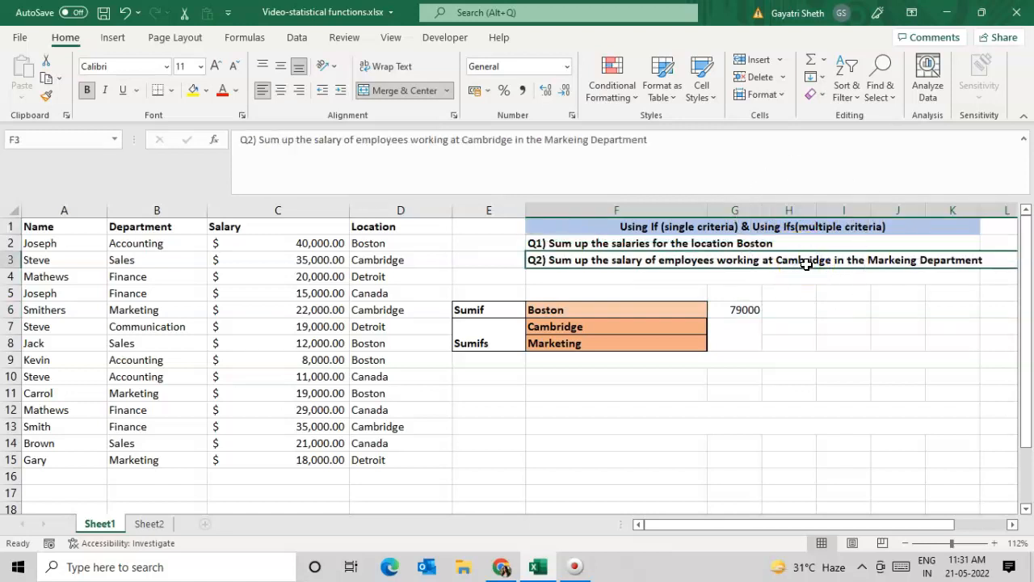
click(809, 261)
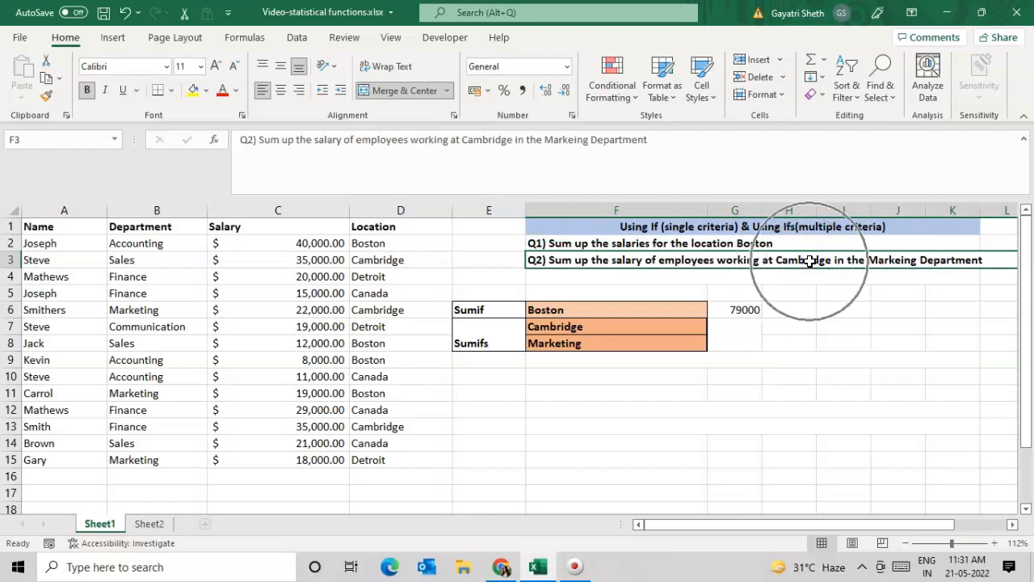
click(812, 261)
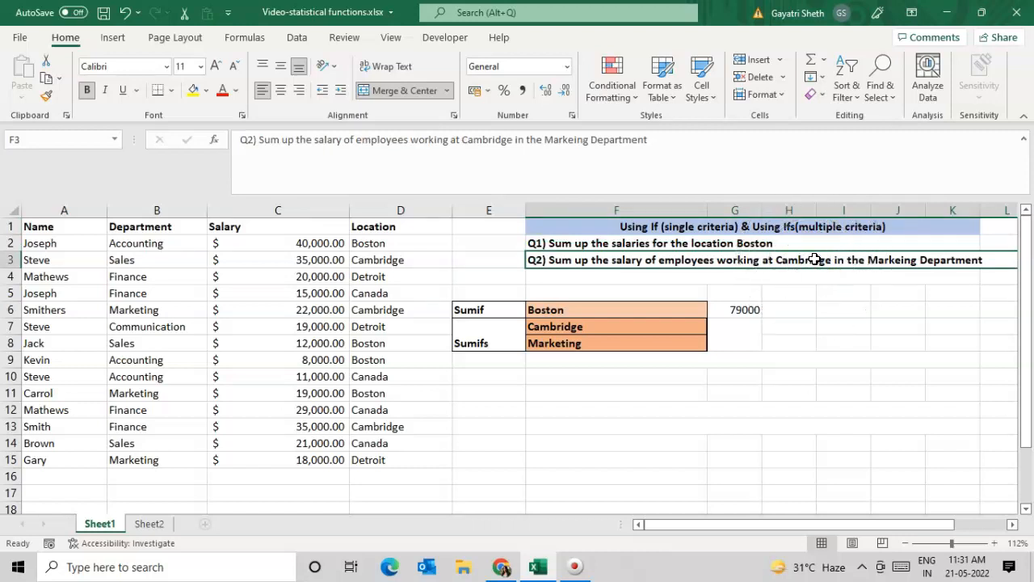
click(814, 260)
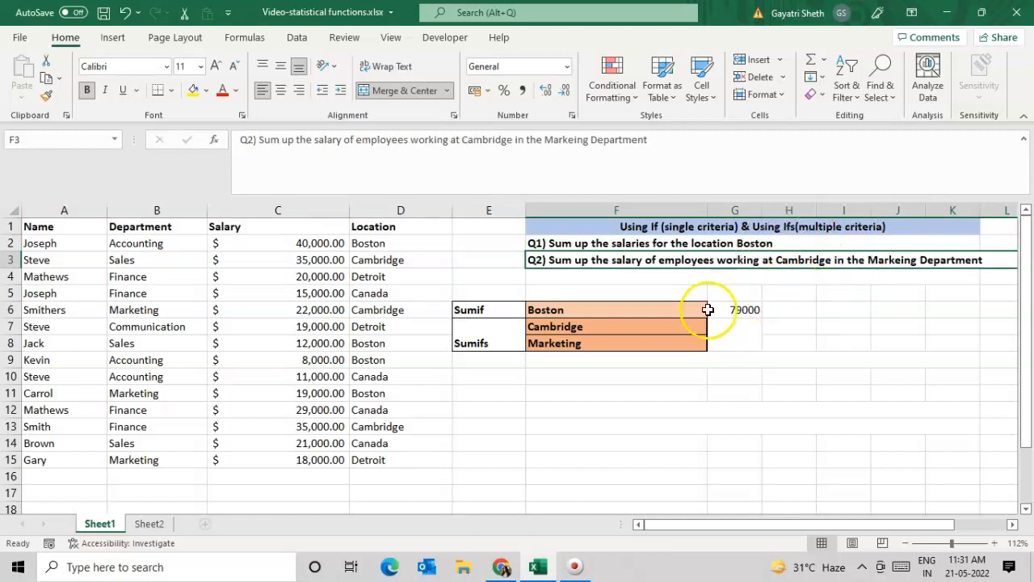
Examine the two criteria cells F7 and F8, Cambridge and Marketing, for the multiple-criteria sum.
click(653, 328)
click(654, 329)
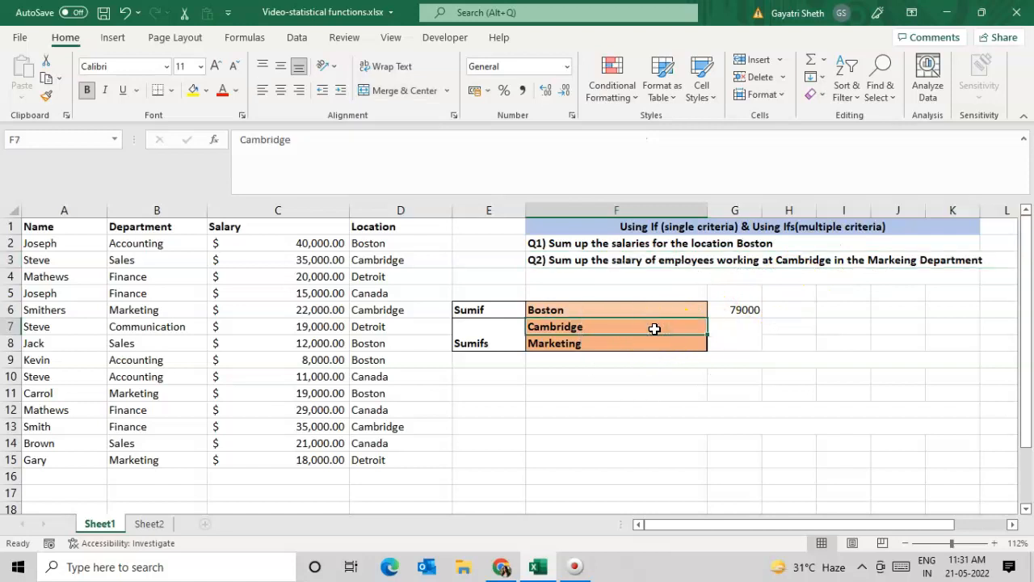
click(655, 328)
click(657, 328)
click(648, 343)
click(647, 342)
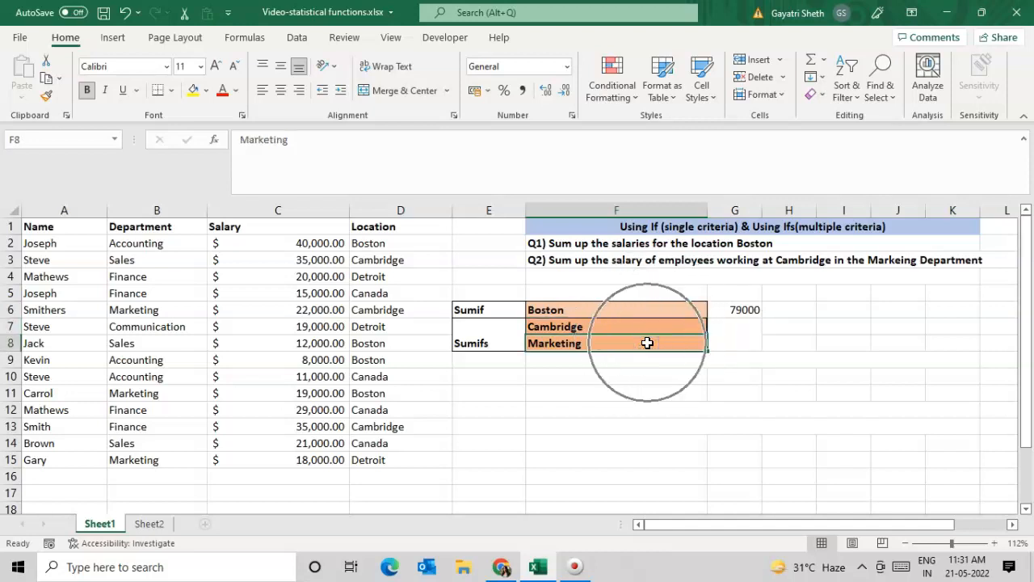
click(647, 343)
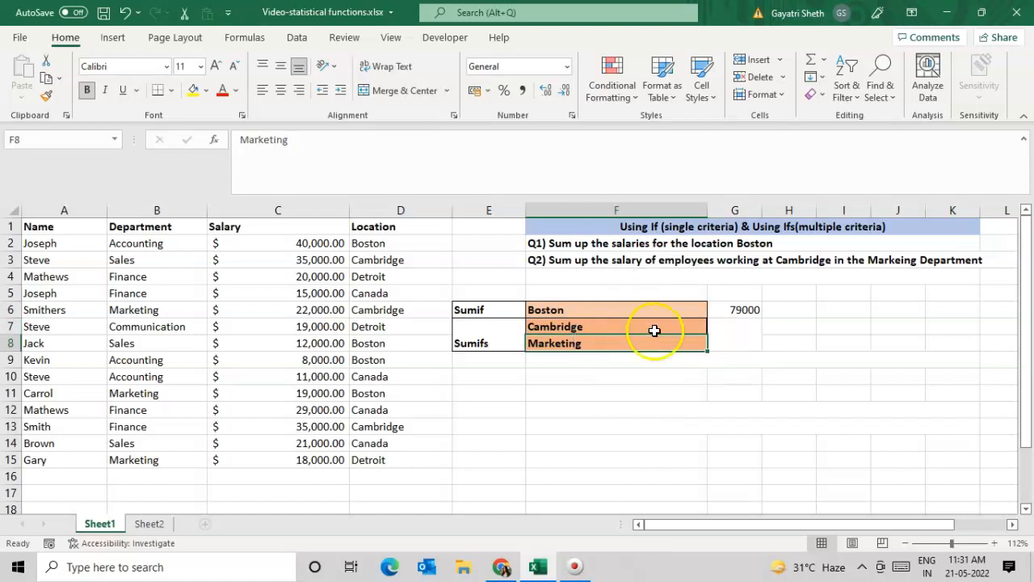
drag(654, 331, 653, 339)
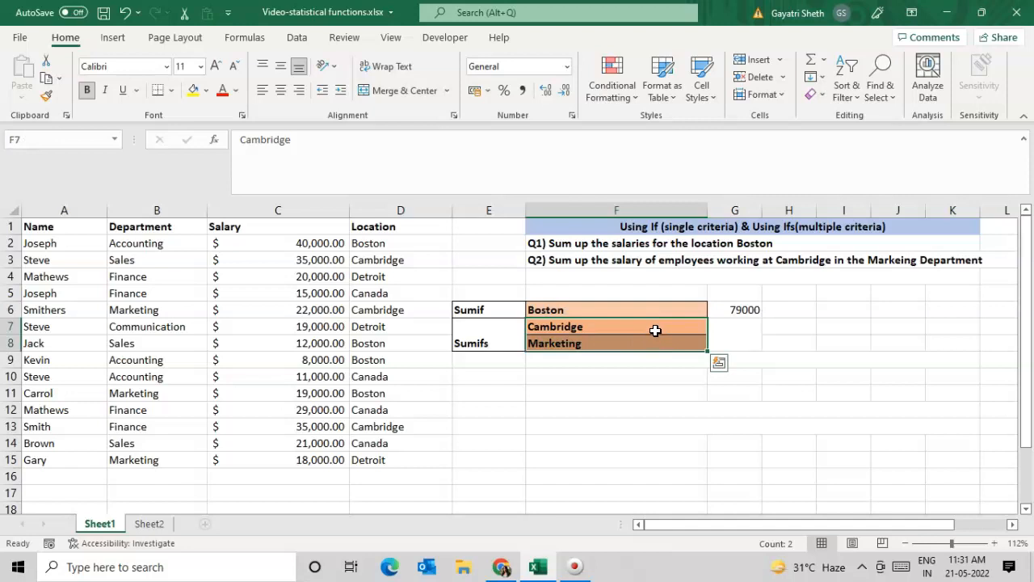
key(ctrl+q)
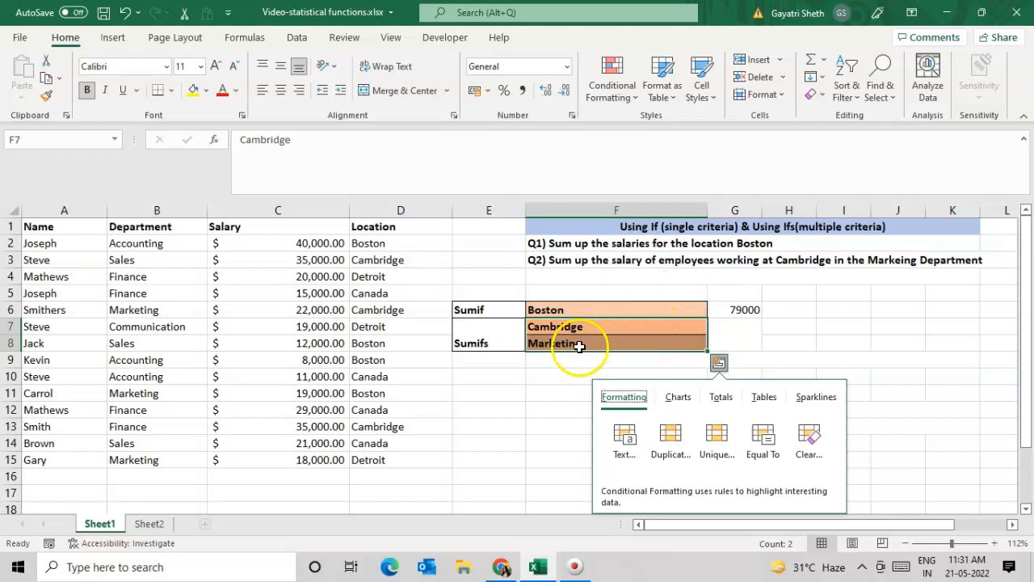
Begin a SUMIFS formula in the merged cell G7 with the Salary cells C2:C15 as the sum range.
click(729, 335)
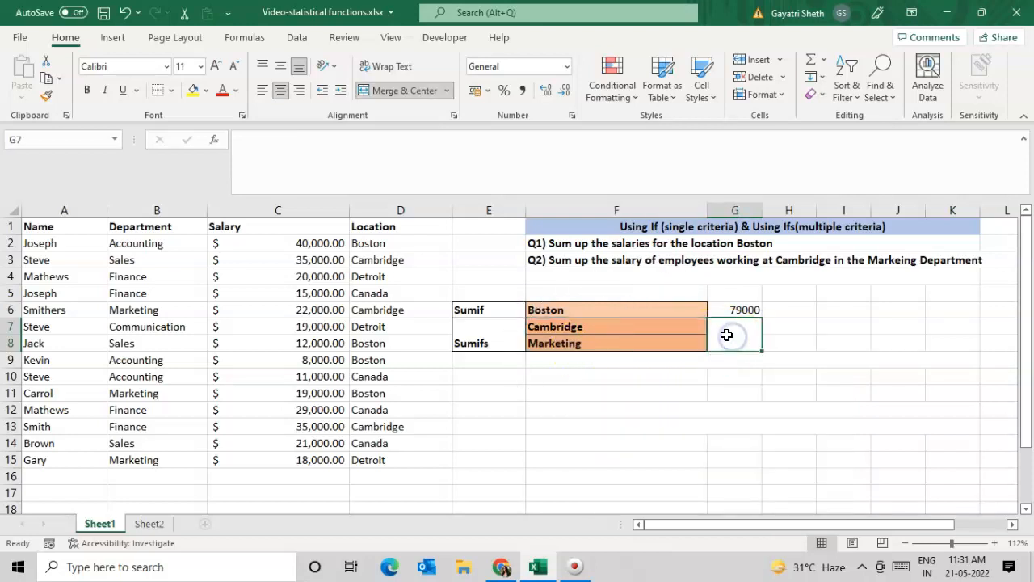
text(=sumifs)
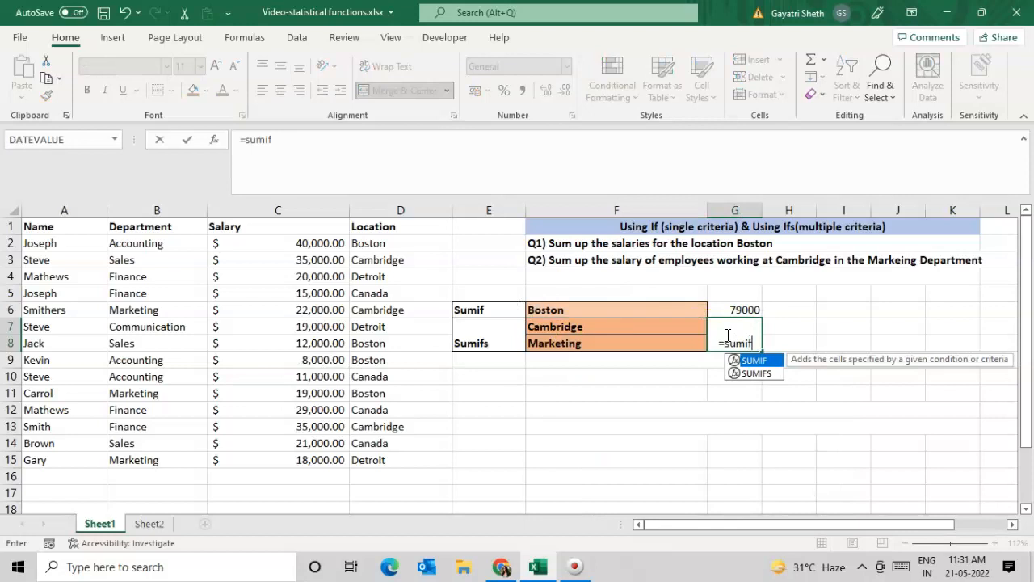
key(Tab)
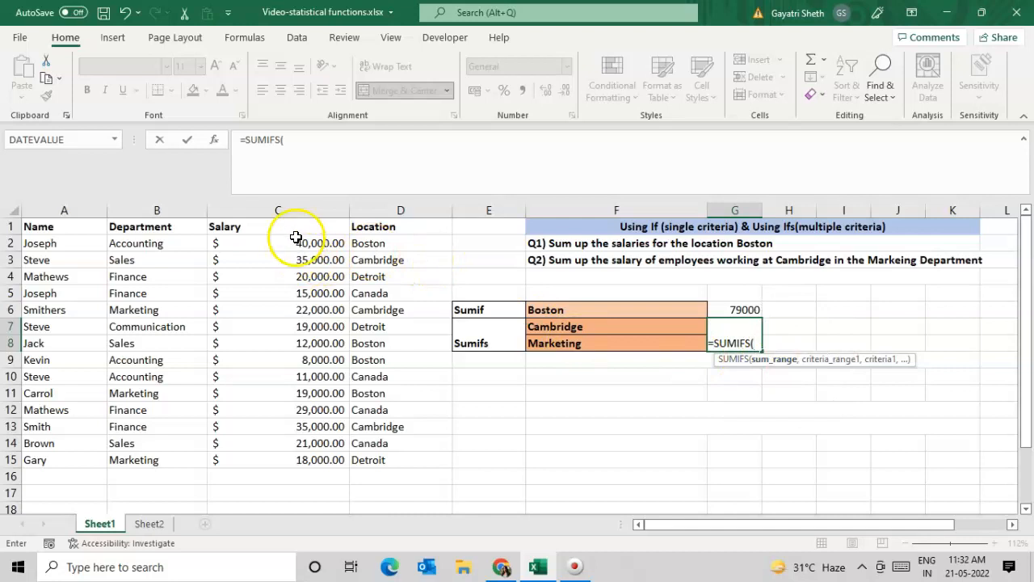
click(296, 243)
drag(296, 243, 341, 458)
text(,)
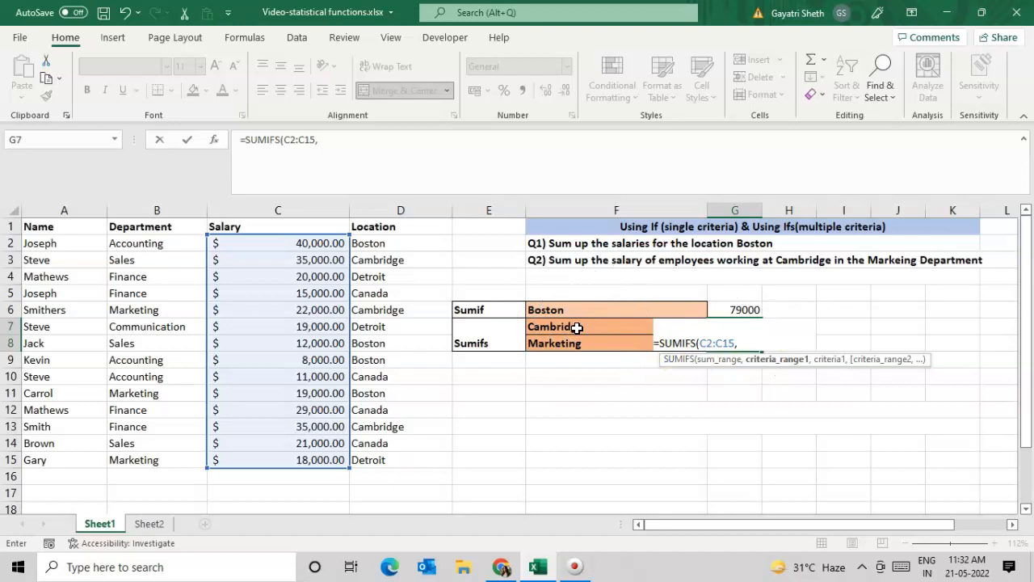
Add the Location cells D2:D15 as the first criteria range, with F7 as its criterion.
drag(388, 243, 403, 458)
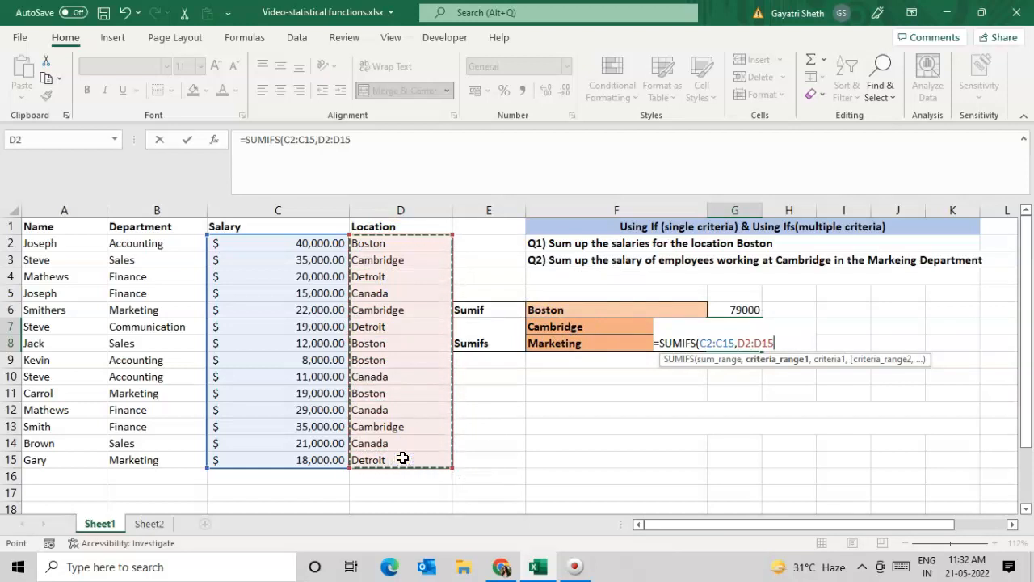
text(,)
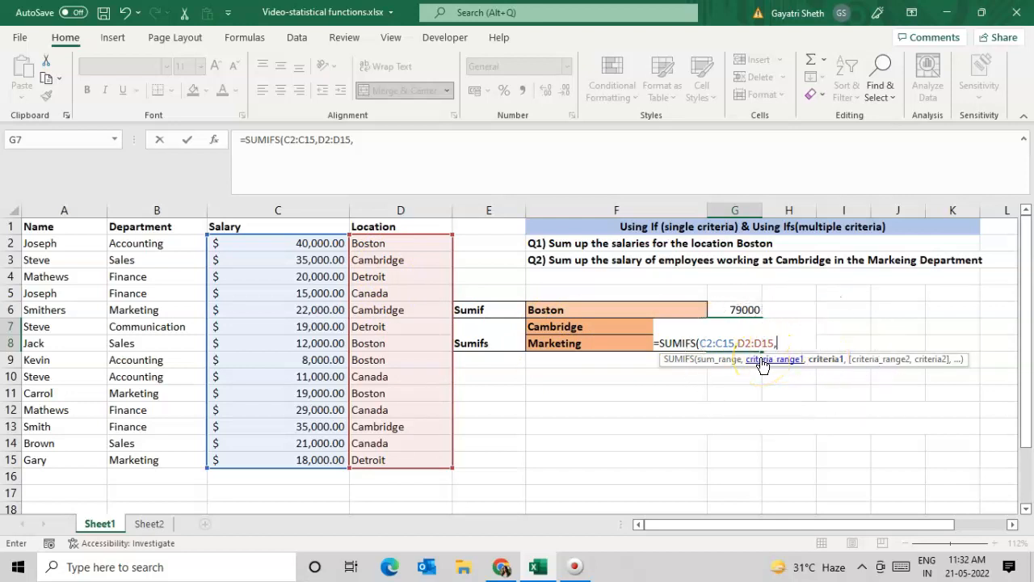
click(571, 328)
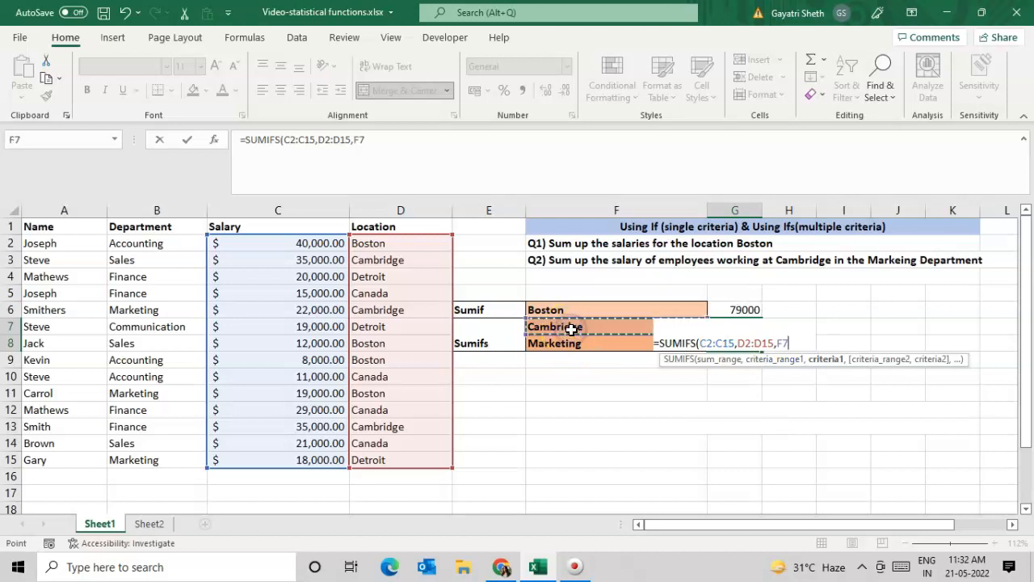
text(,)
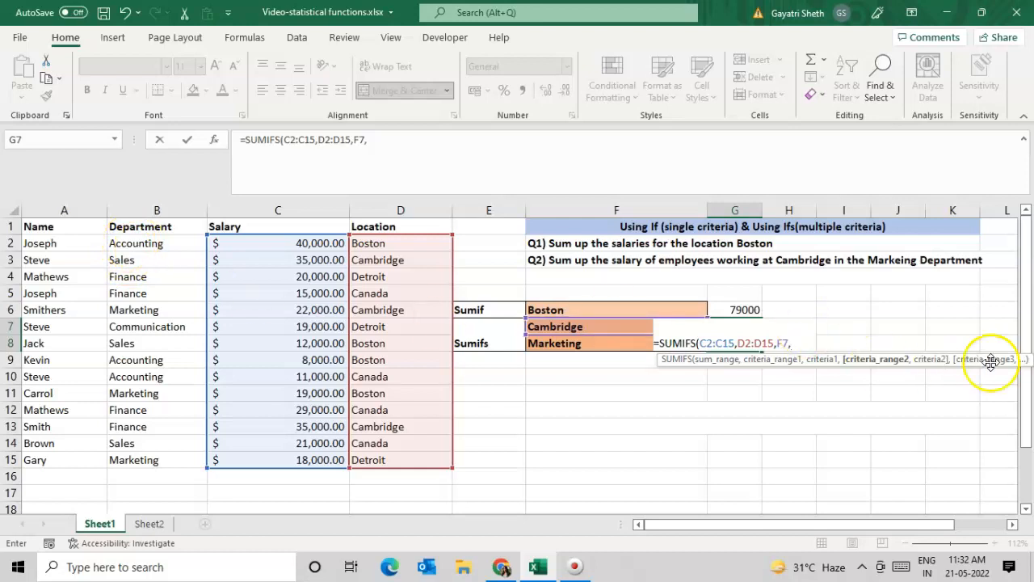
Complete the SUMIFS formula with the Department cells B2:B15 as the second criteria range and F8 as its criterion.
click(886, 365)
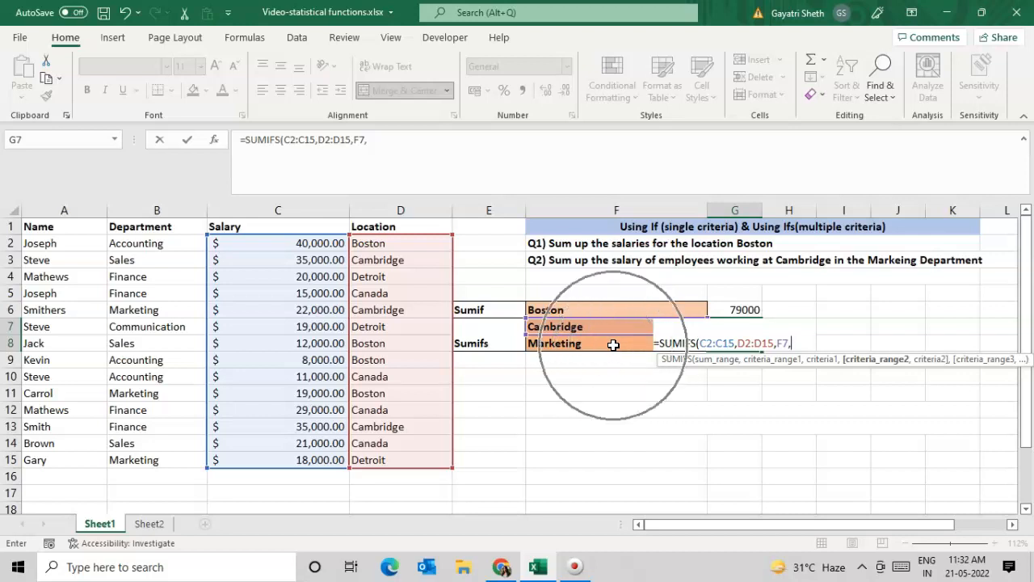
drag(154, 243, 154, 465)
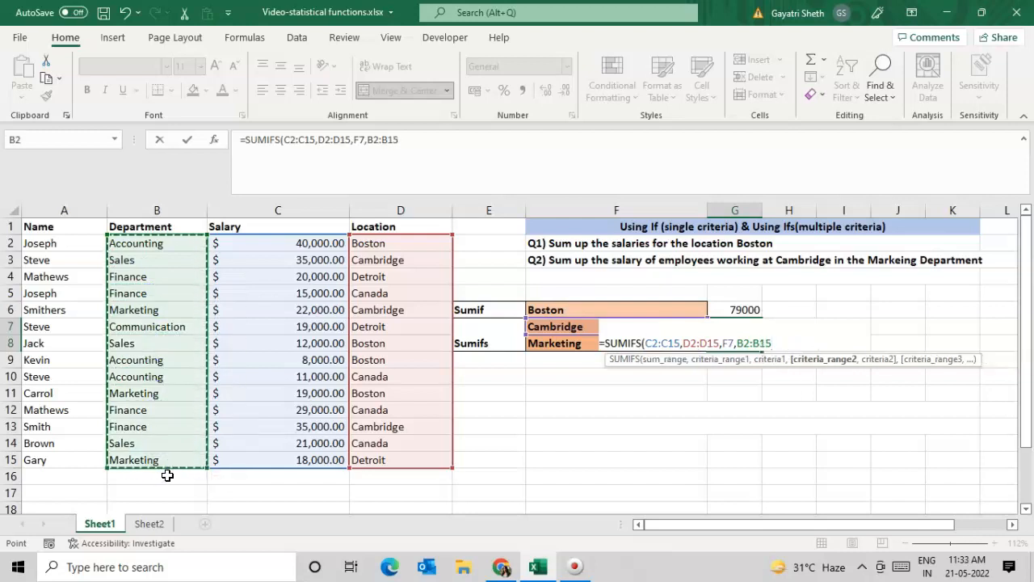
text(,)
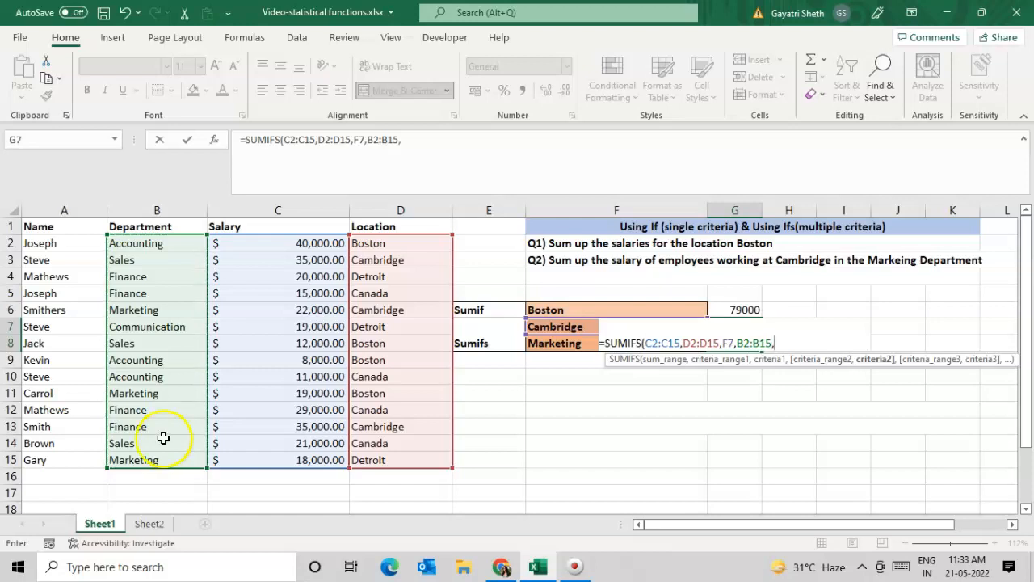
click(876, 365)
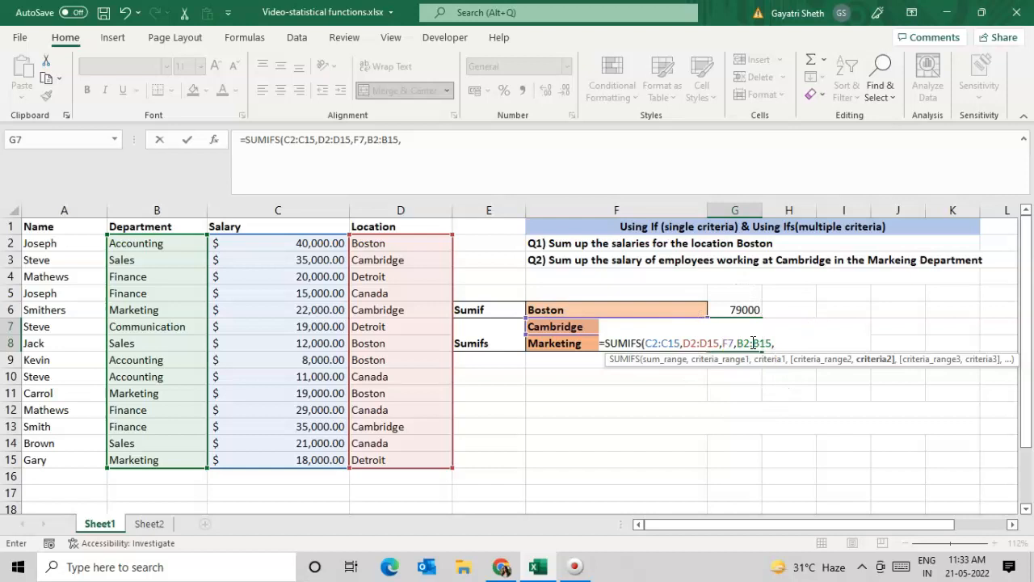
click(545, 343)
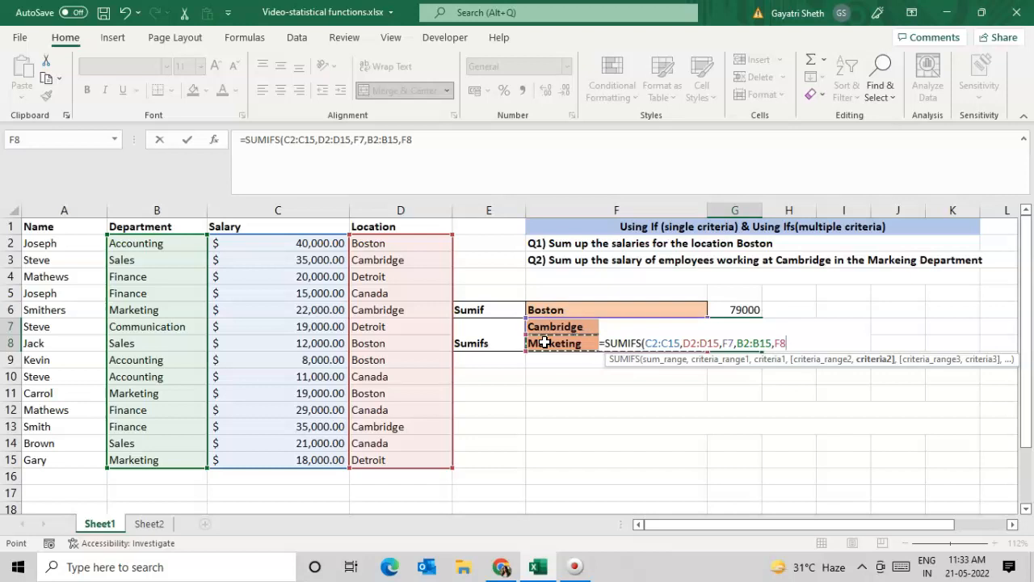
text())
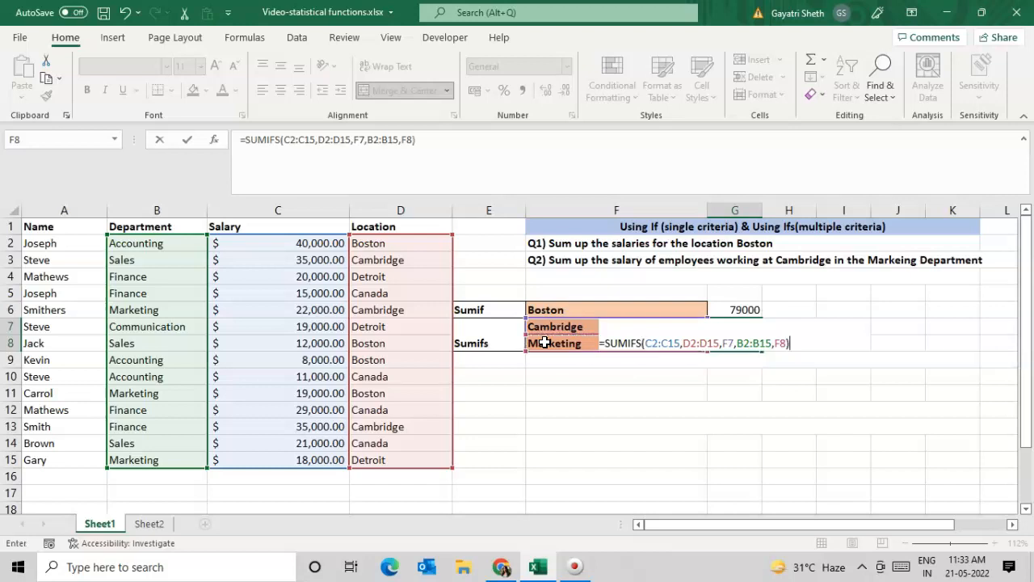
key(Return)
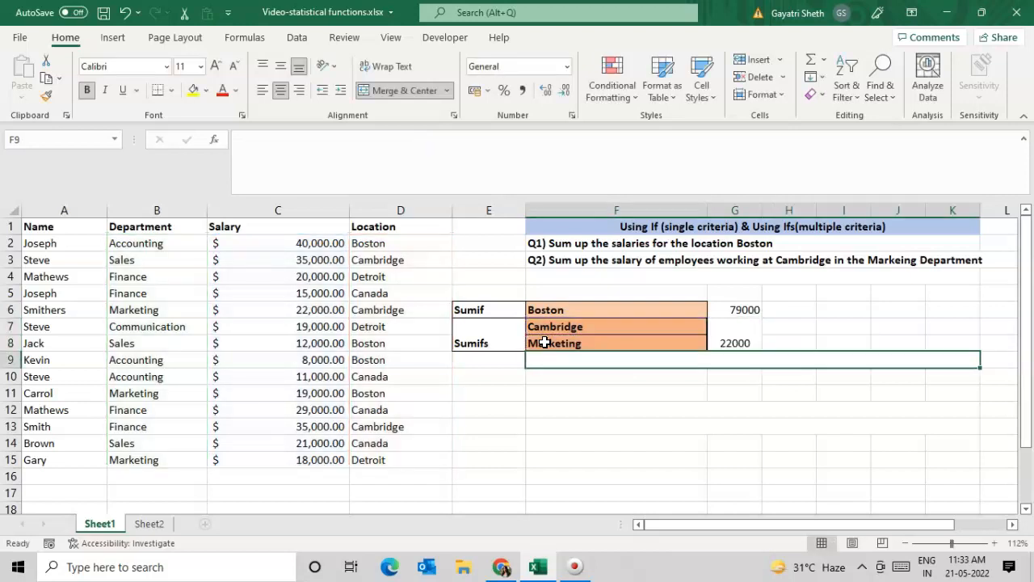
Review the SUMIFS formula in G7 against its criteria cells and compare it with the SUMIF formula in G6.
click(748, 334)
click(745, 336)
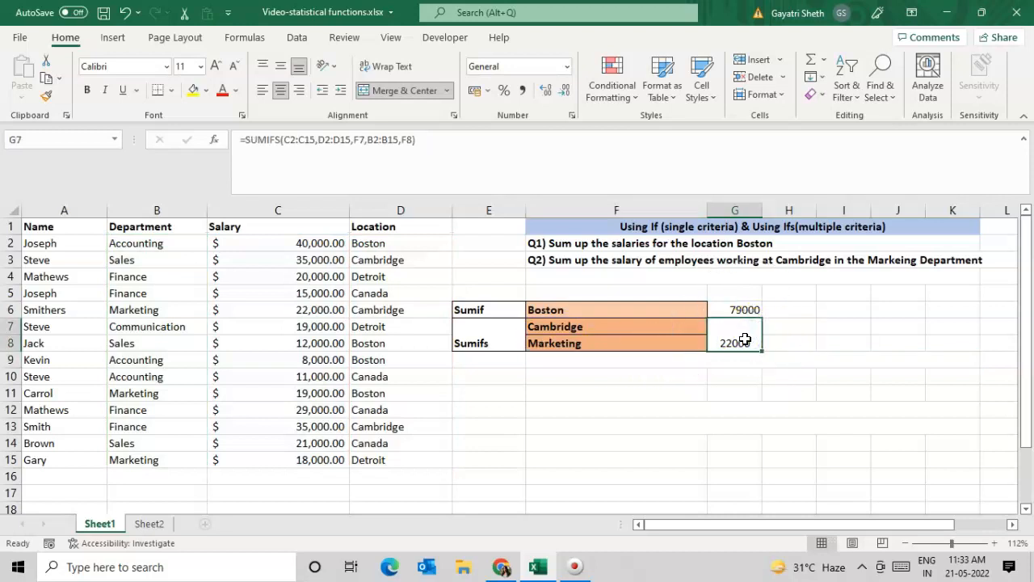
click(749, 343)
click(739, 334)
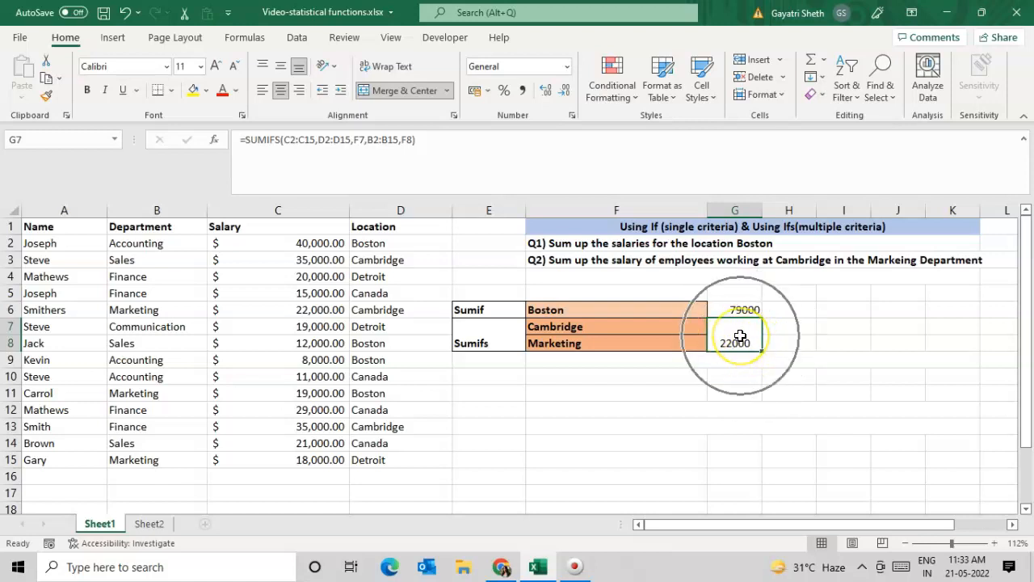
click(740, 337)
click(740, 336)
click(651, 315)
click(658, 338)
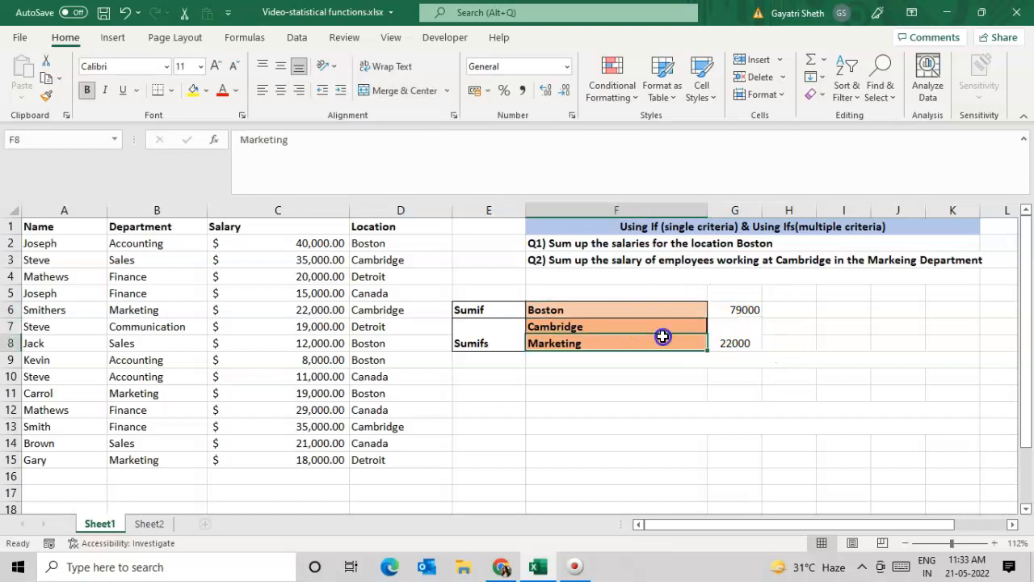
click(725, 338)
click(742, 312)
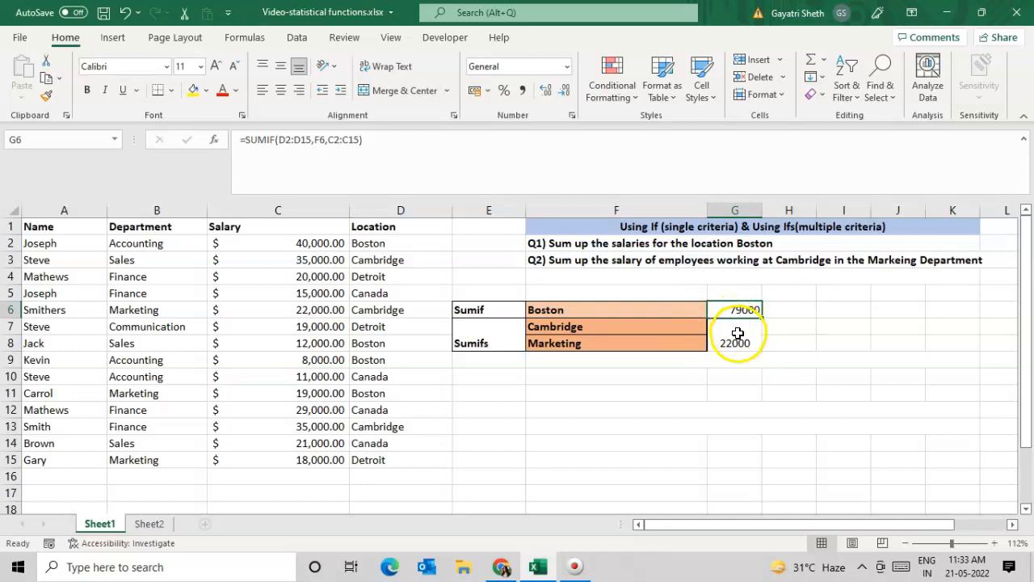
click(738, 335)
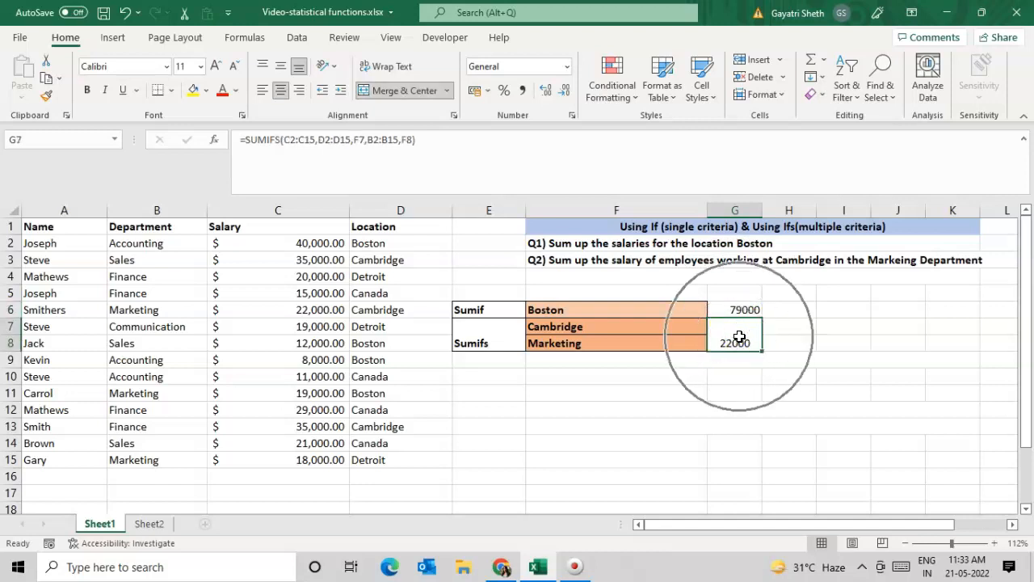